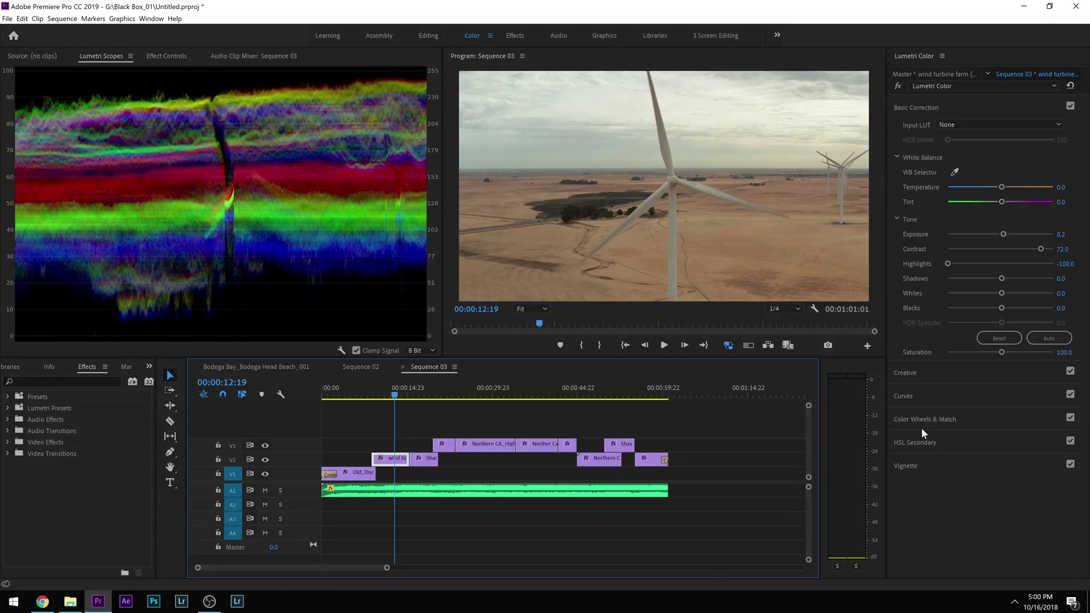
Expand Lumetri Color's Creative section, browse the Look LUT list, and close it
click(912, 370)
click(972, 148)
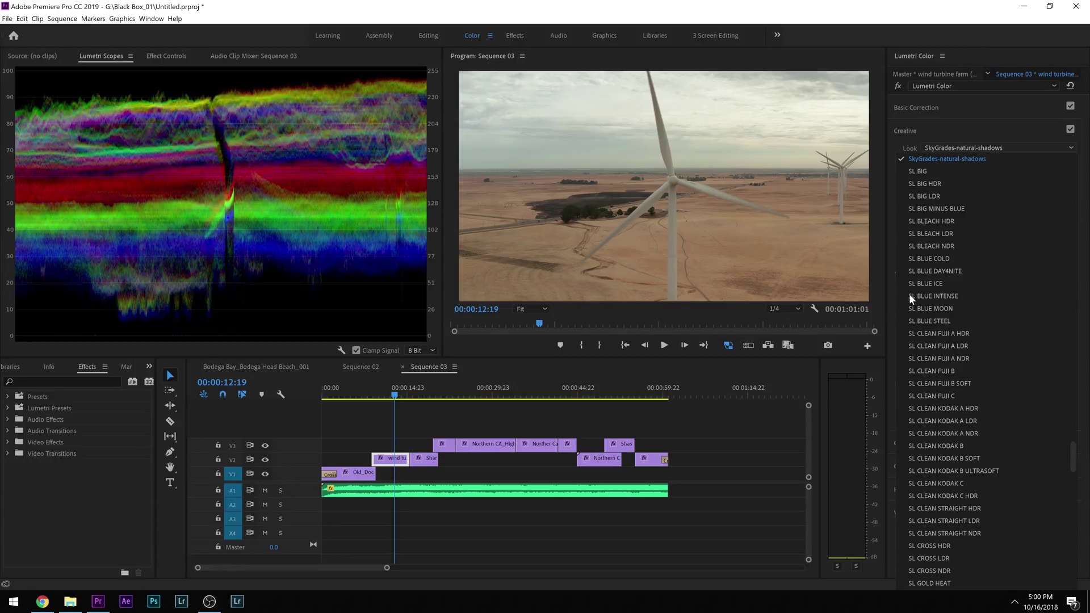
click(826, 289)
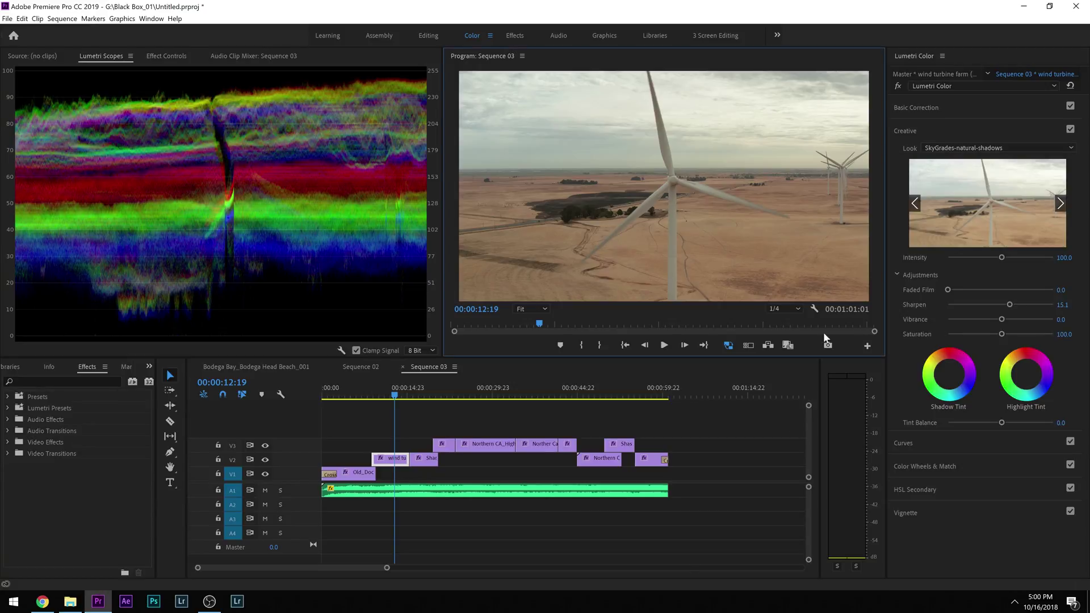
Restore File Explorer and browse to Program Files\Adobe\Adobe Premiere Pro CC 2018\Lumetri
click(69, 601)
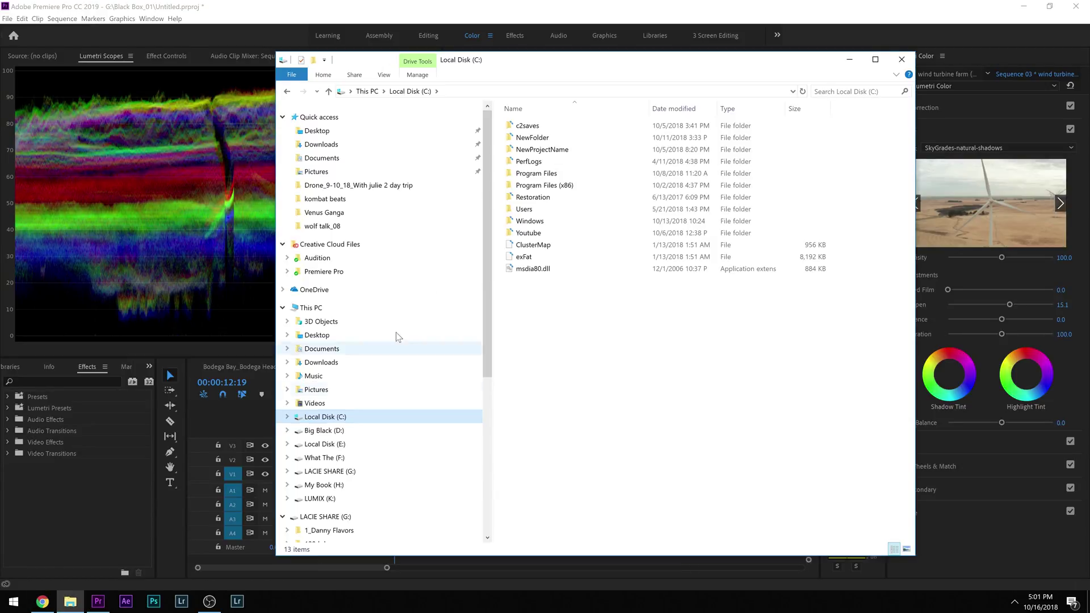
click(534, 174)
double_click(534, 178)
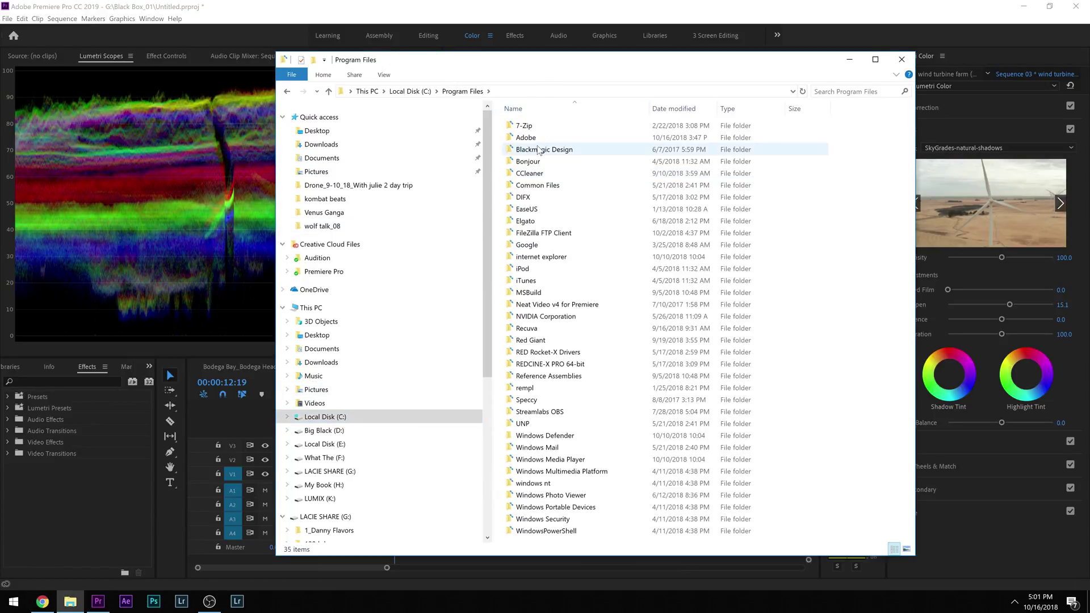
double_click(539, 140)
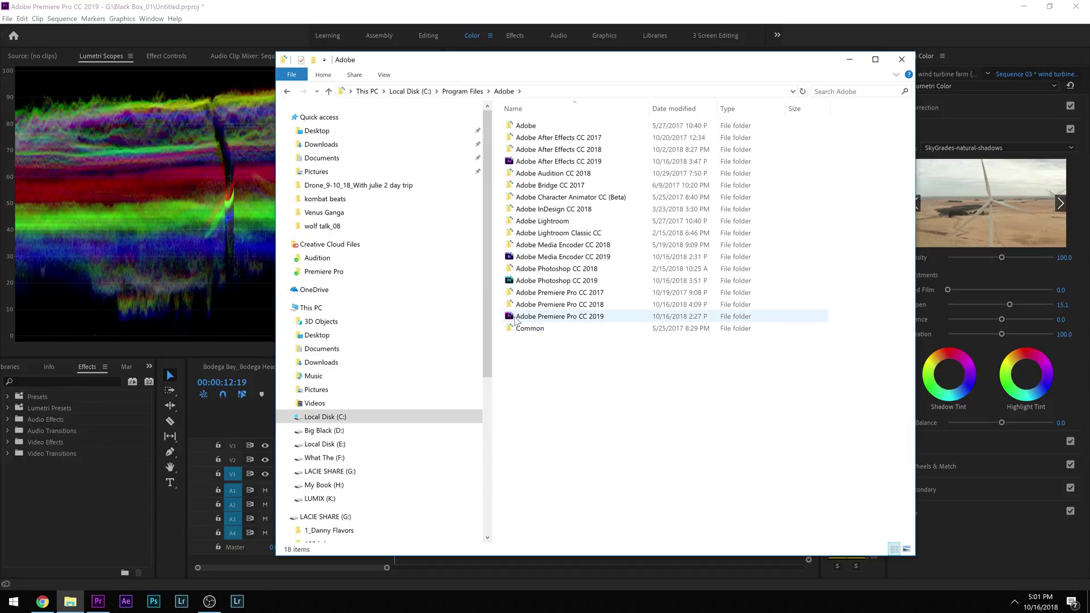
double_click(519, 305)
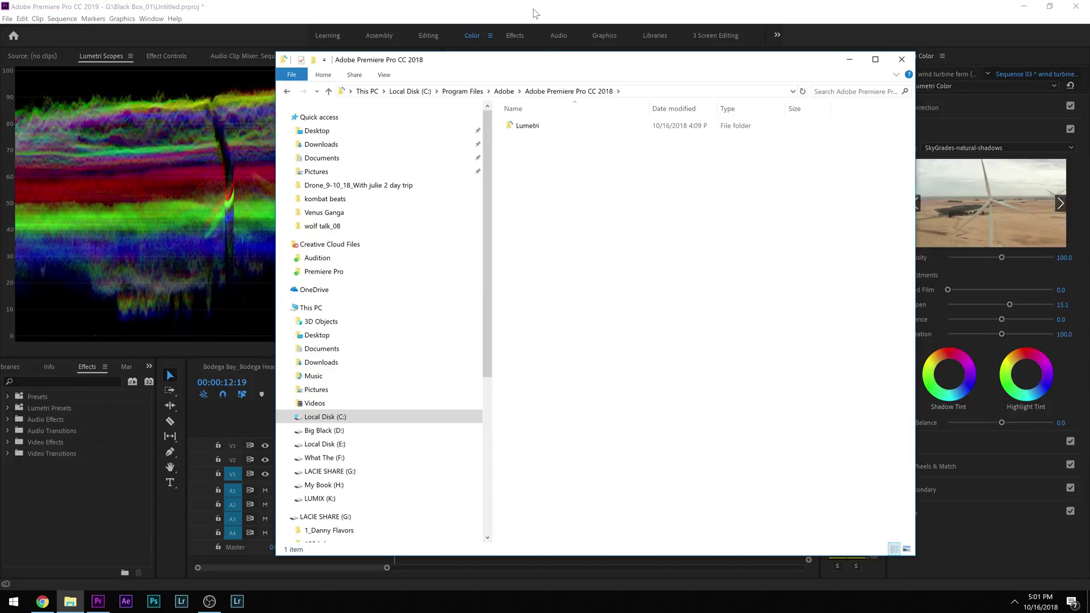
double_click(533, 126)
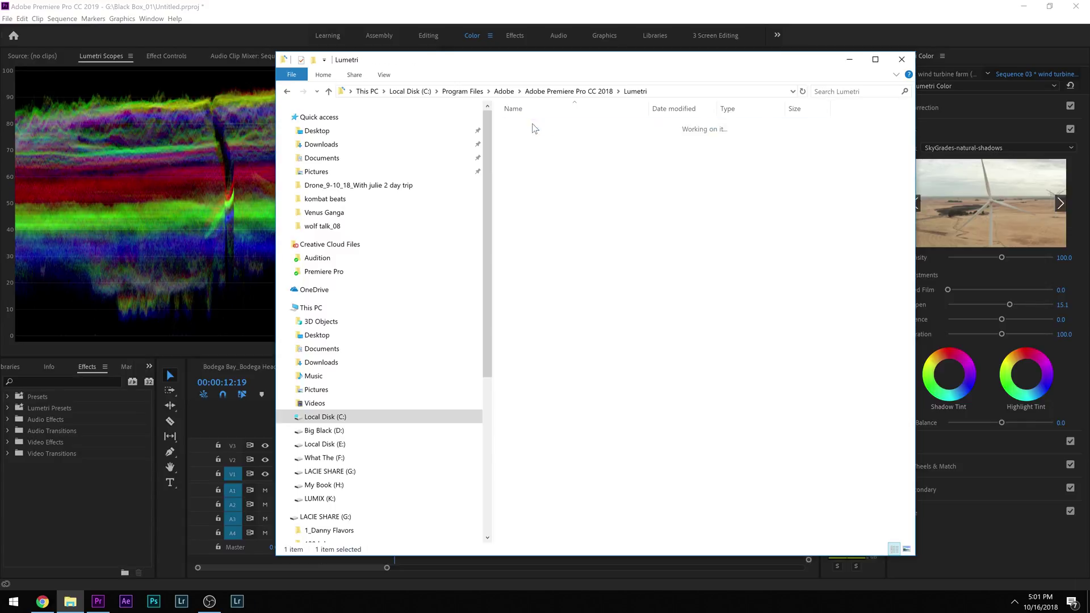
Open the 2018 Lumetri\LUTs\Creative folder, scroll through it, and select all 477 .cube files
key(BackSpace)
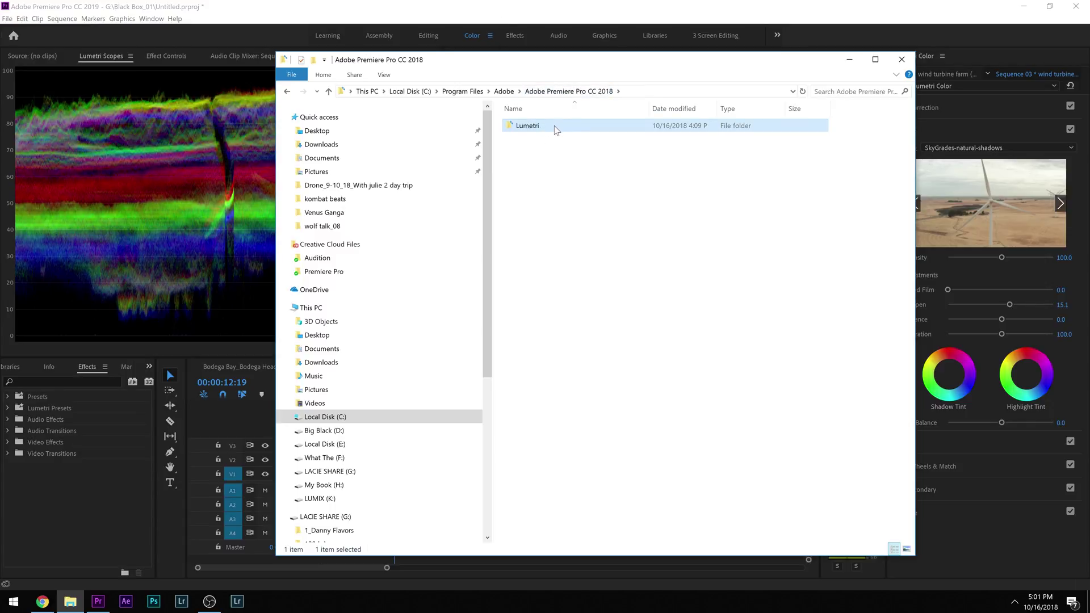
double_click(554, 127)
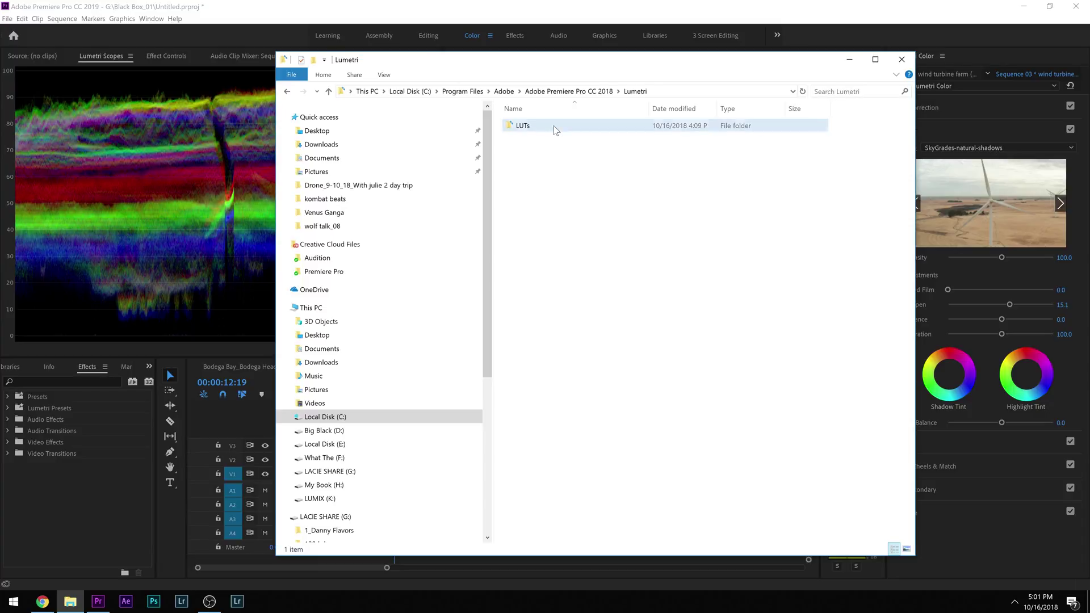
double_click(554, 125)
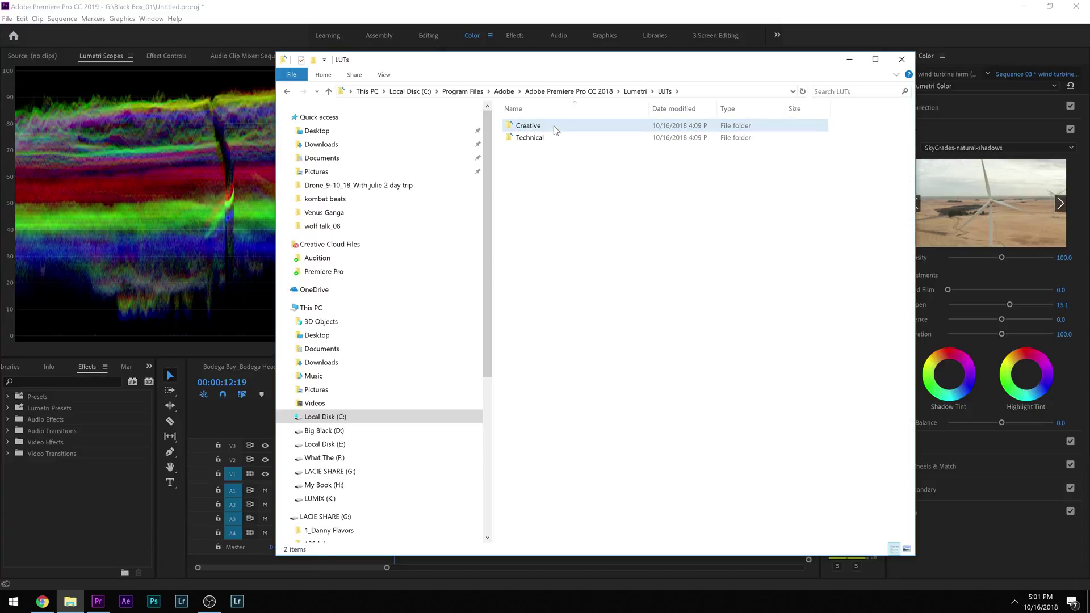
double_click(553, 124)
scroll(553, 129, down, 20)
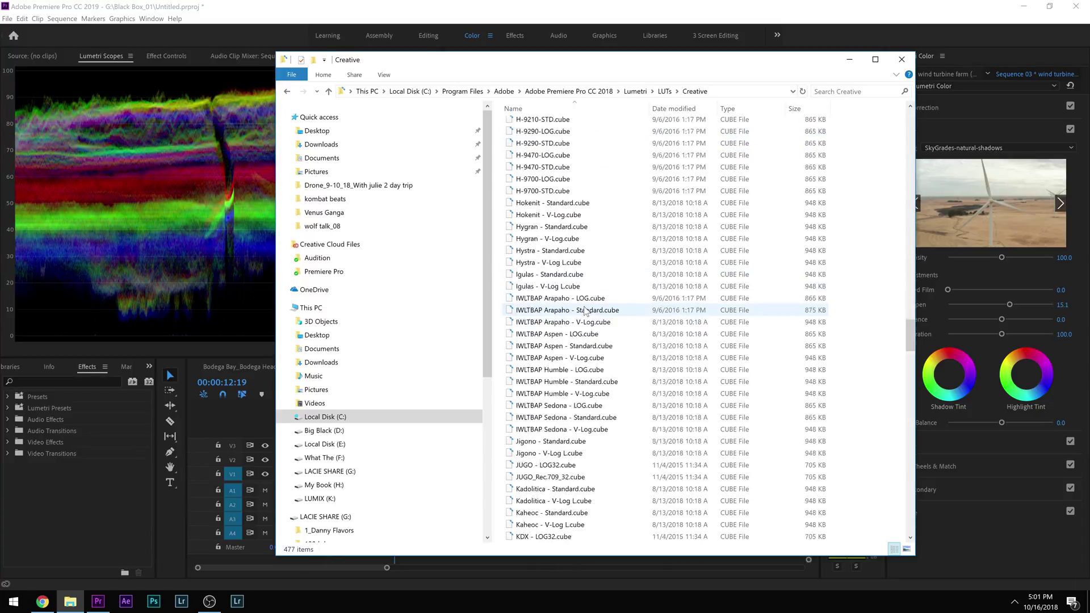
scroll(583, 309, down, 10)
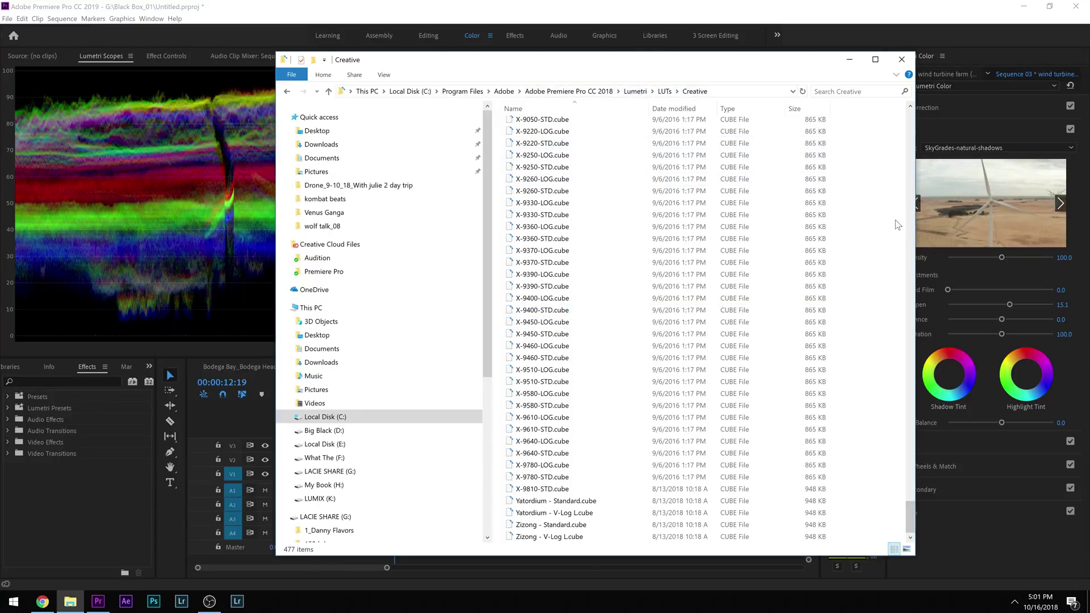
key(ctrl+a)
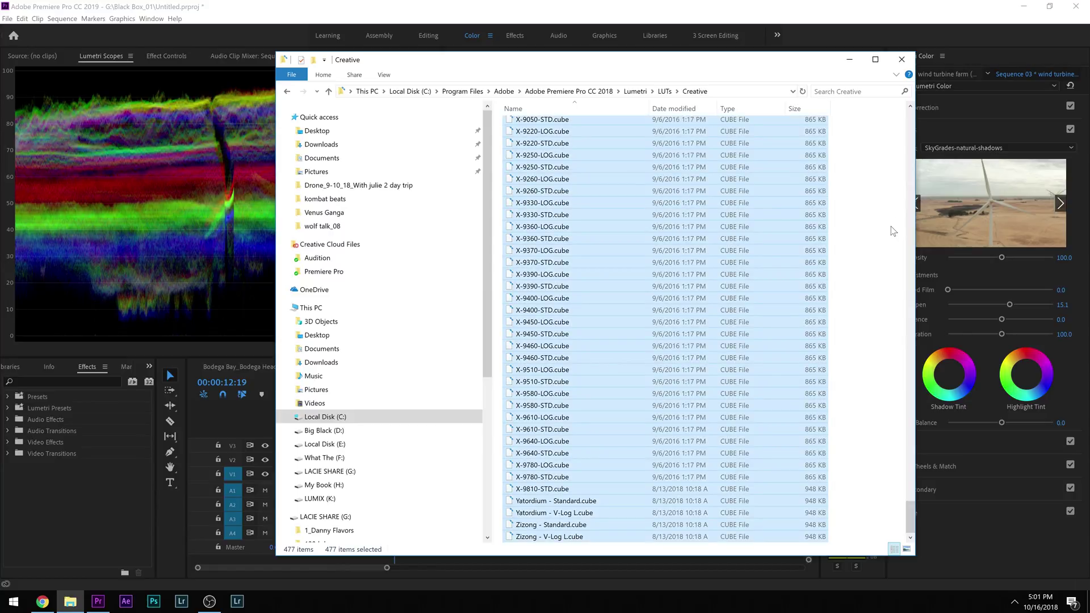
Browse to Premiere Pro CC 2019's Lumetri\LUTs\Creative folder and dismiss its context menu without pasting
click(505, 92)
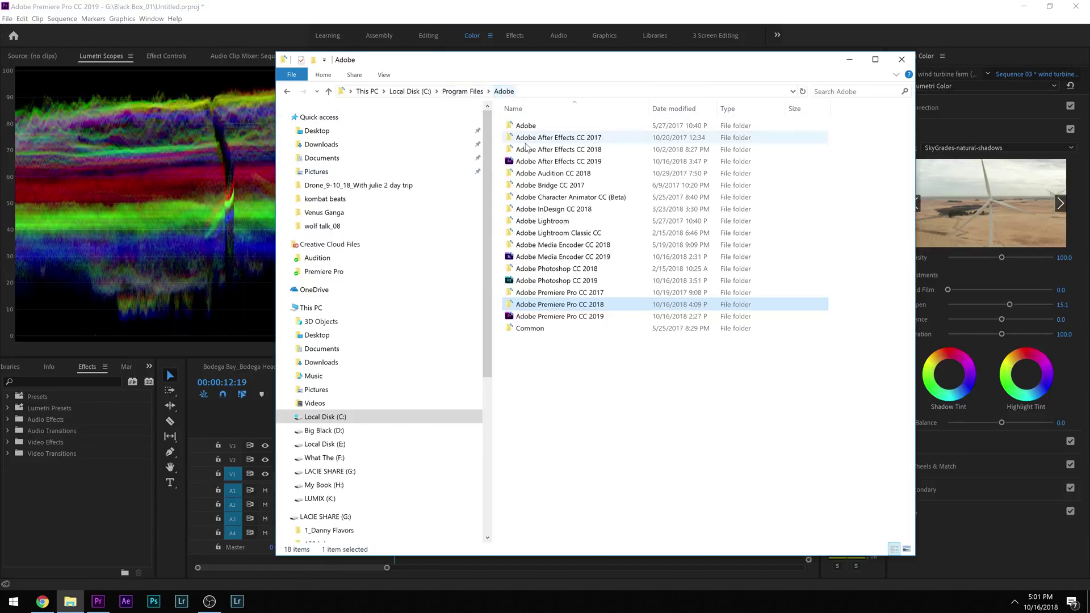
double_click(539, 316)
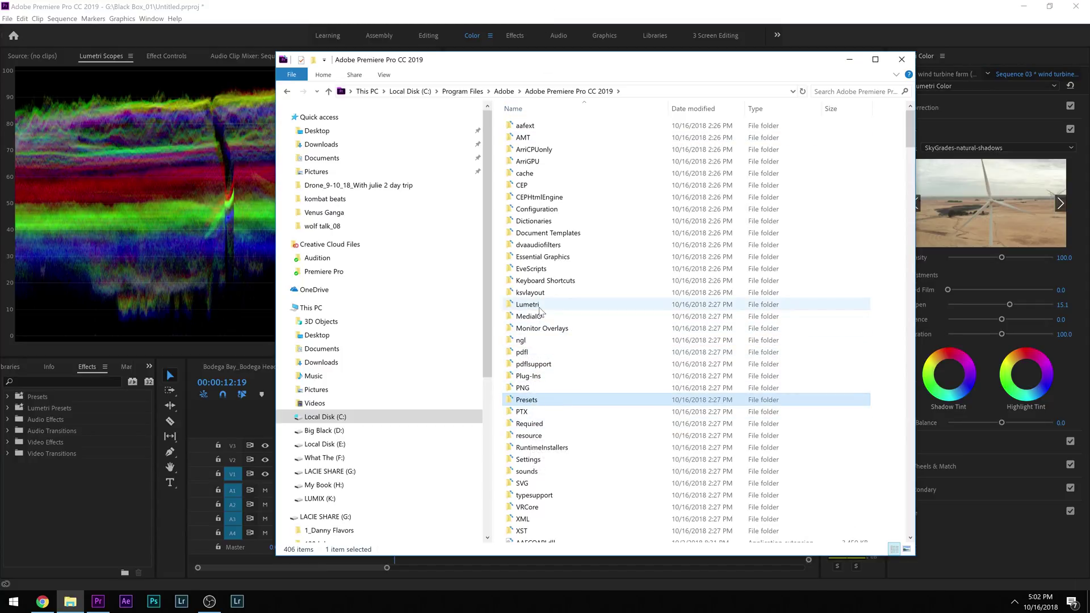
double_click(540, 307)
click(544, 199)
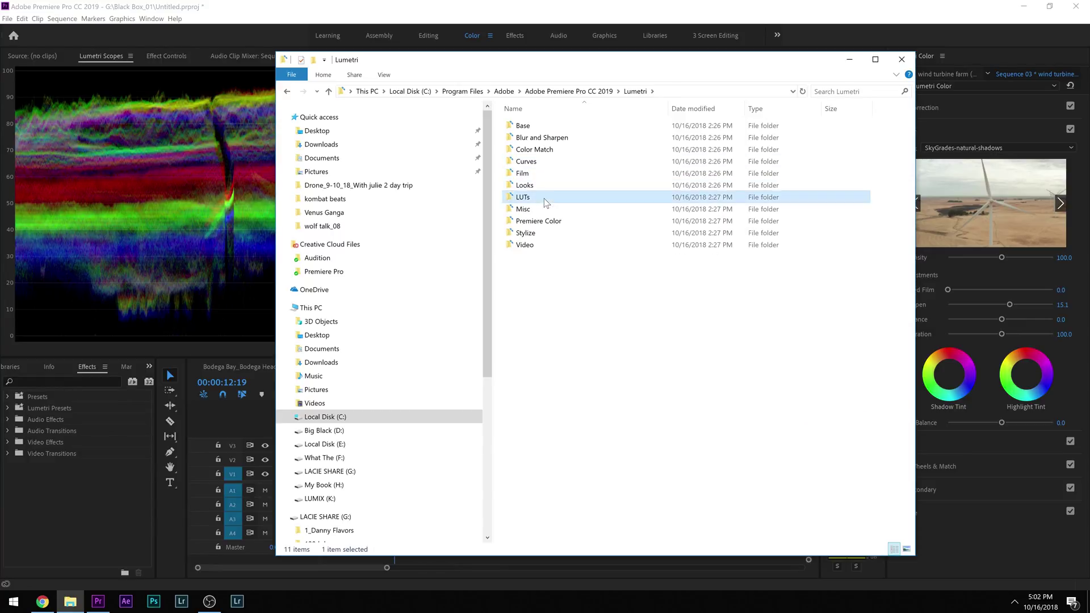
double_click(544, 200)
double_click(527, 125)
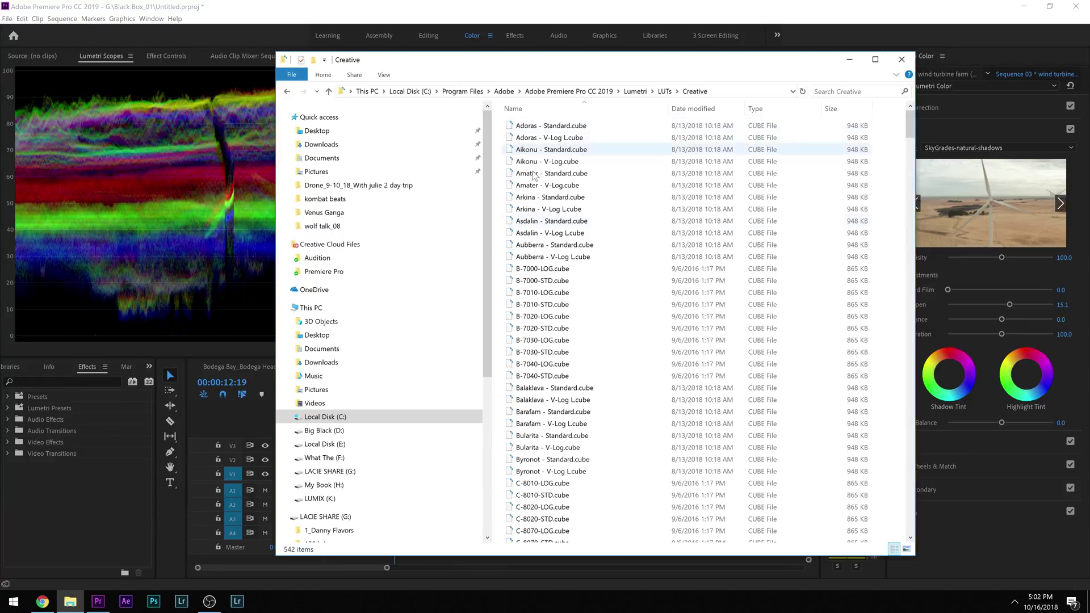
right_click(498, 265)
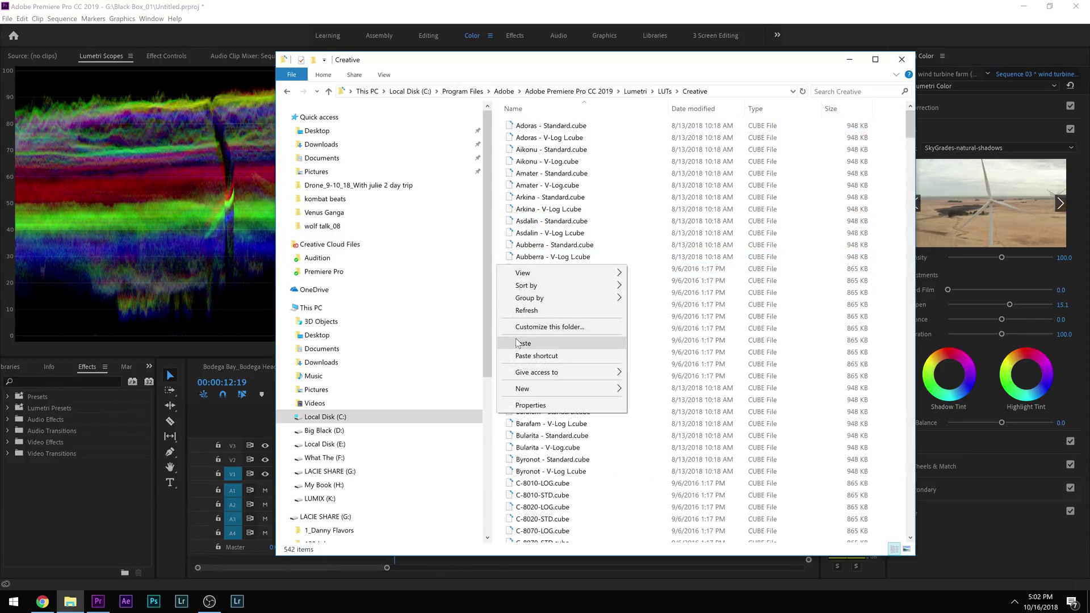
click(498, 230)
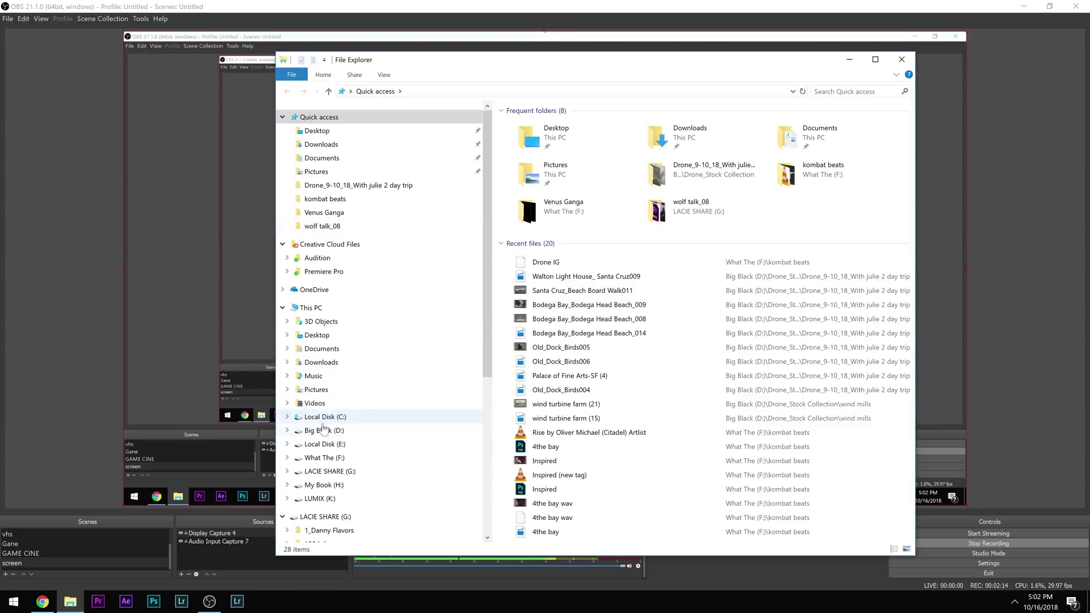
Browse from Local Disk (C:) to Program Files\Adobe\Adobe Media Encoder CC 2019
click(323, 418)
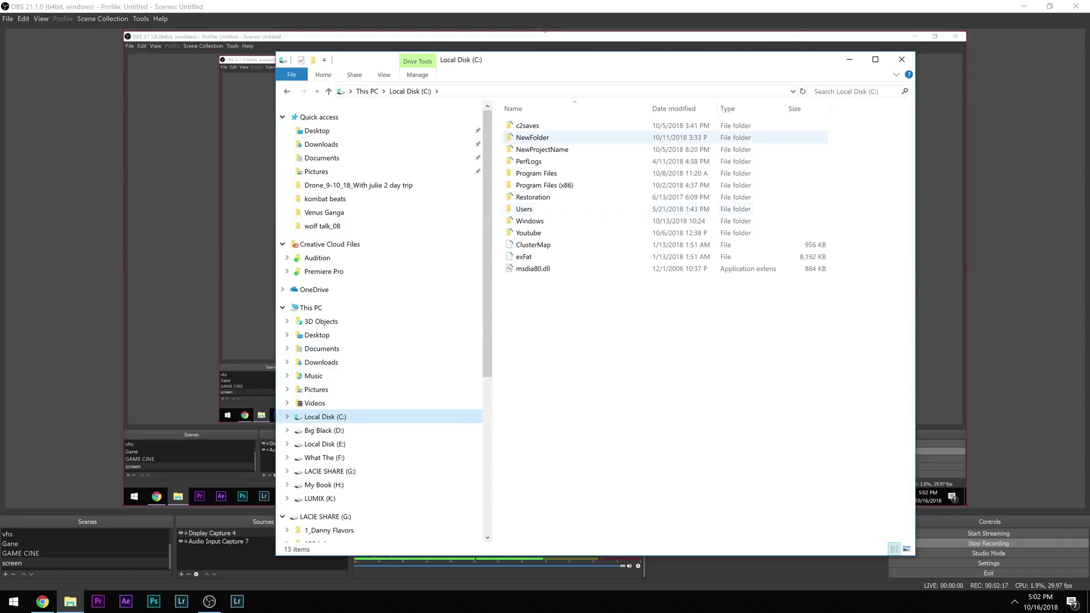
double_click(554, 174)
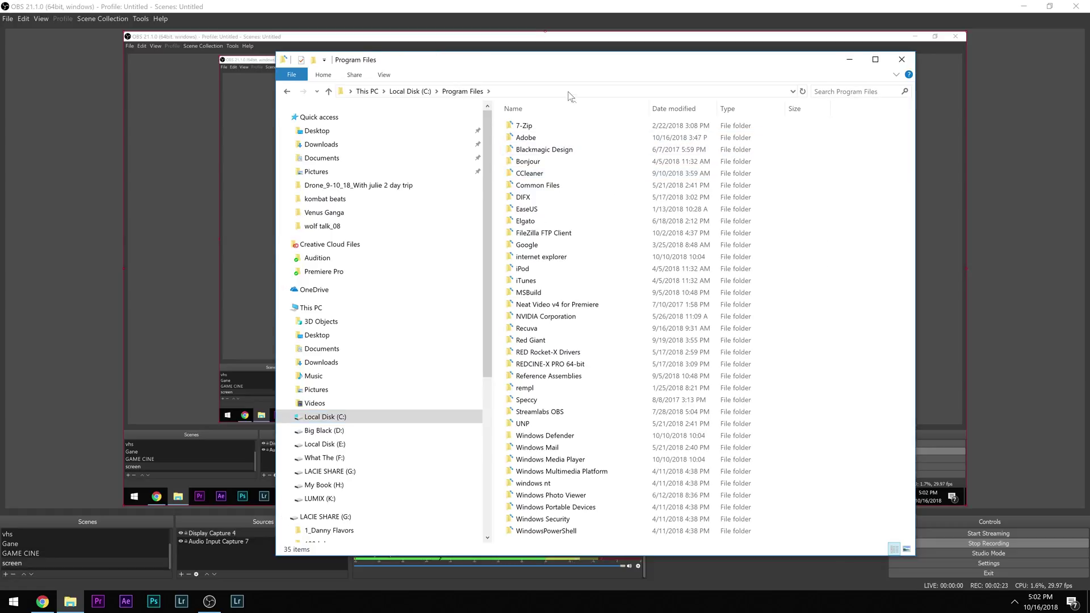
drag(572, 65, 601, 67)
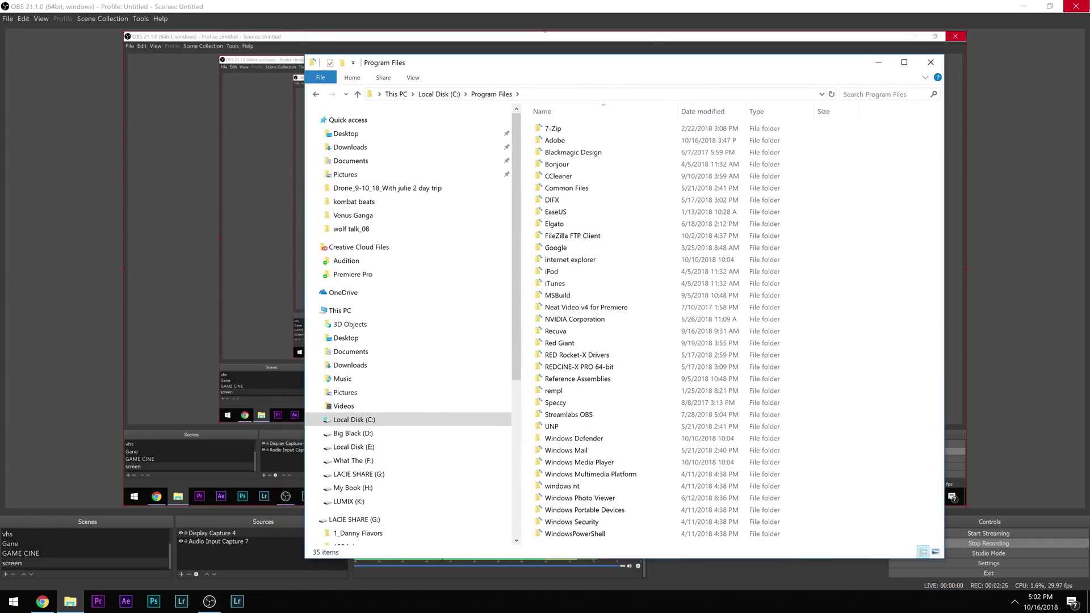
click(571, 141)
double_click(571, 141)
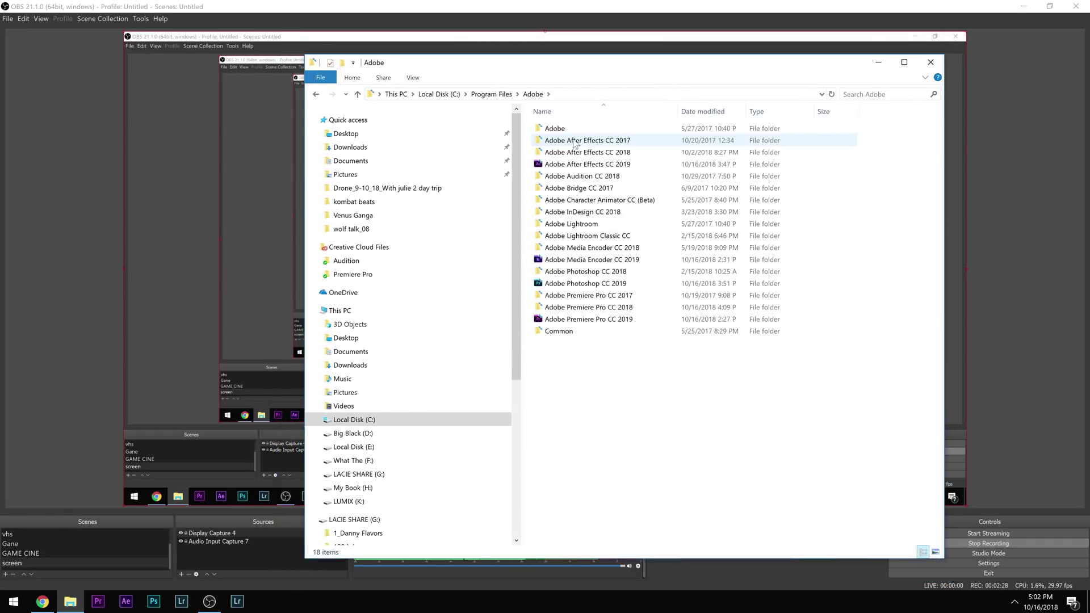
click(610, 264)
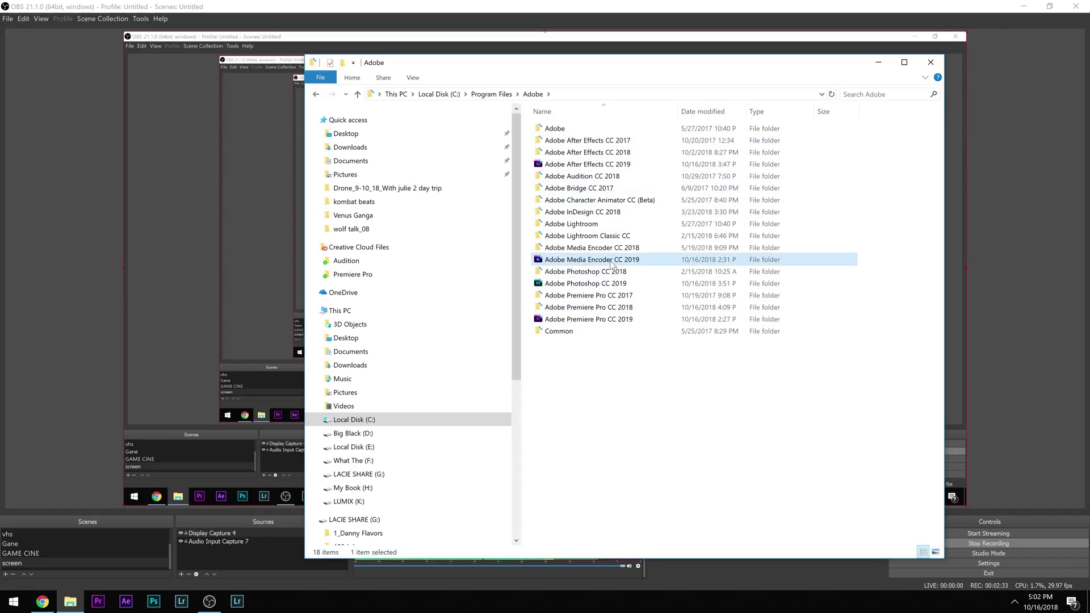
double_click(610, 265)
Paste the 477 copied LUTs into Media Encoder 2019's Lumetri\LUTs\Creative folder
click(583, 249)
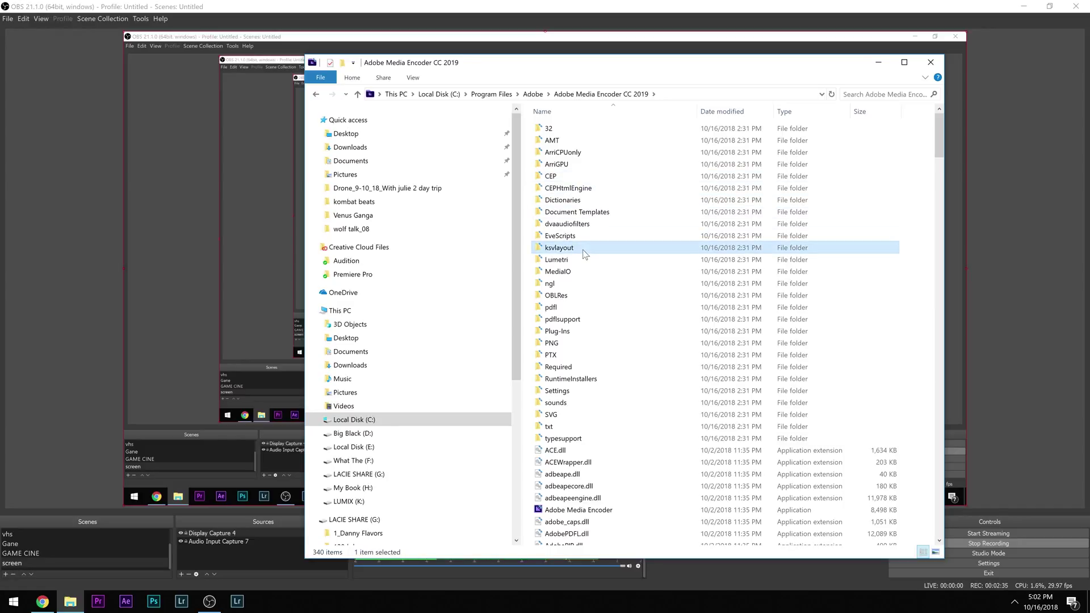
double_click(574, 260)
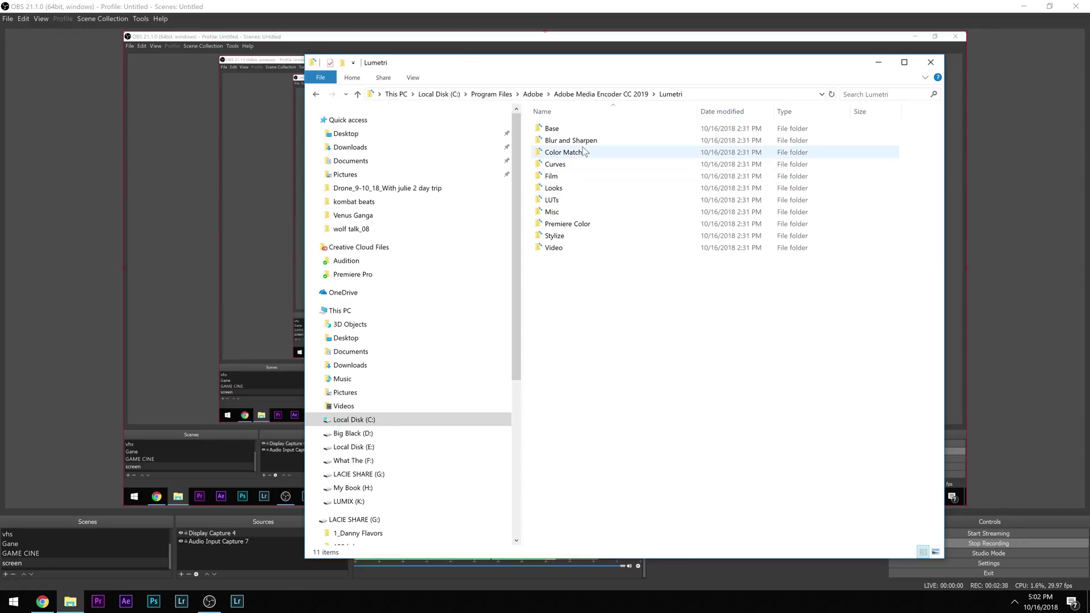
double_click(559, 200)
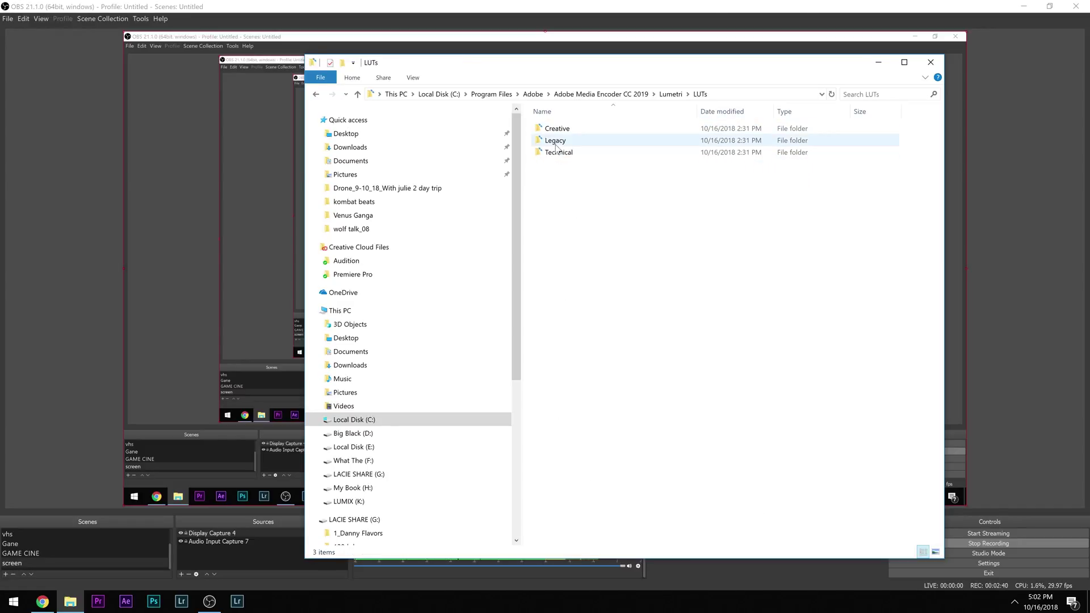
double_click(557, 129)
right_click(527, 291)
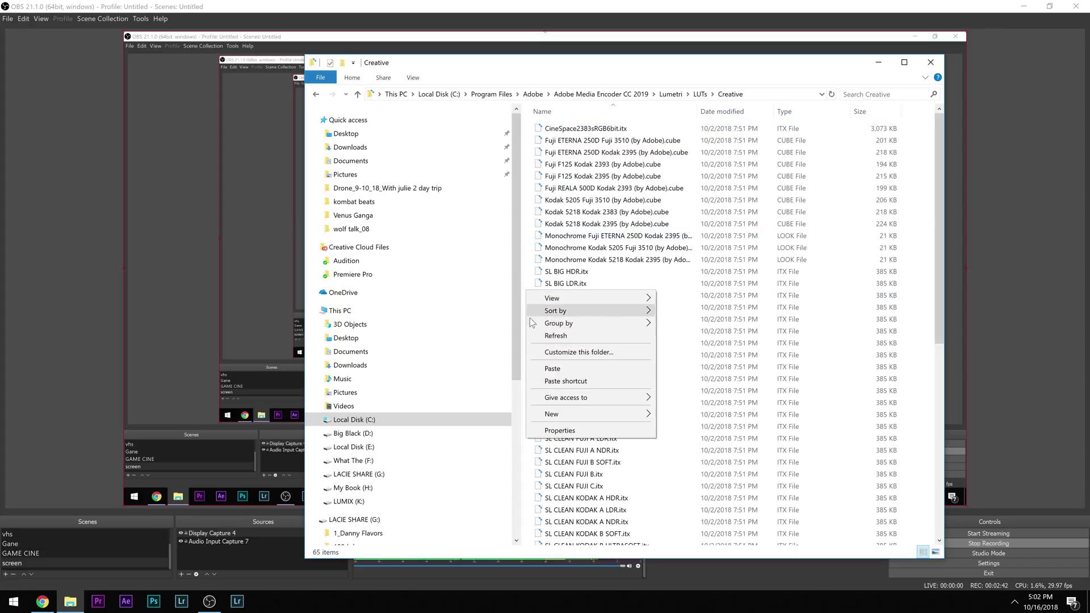
click(552, 368)
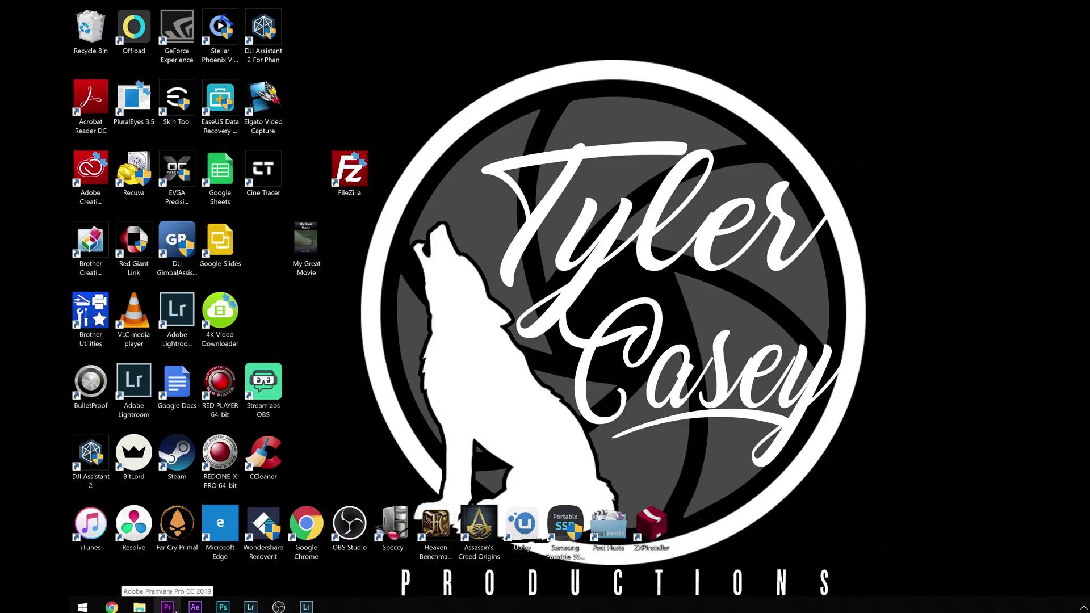
Launch Premiere Pro CC 2019 from the taskbar to reopen the Untitled project
click(176, 608)
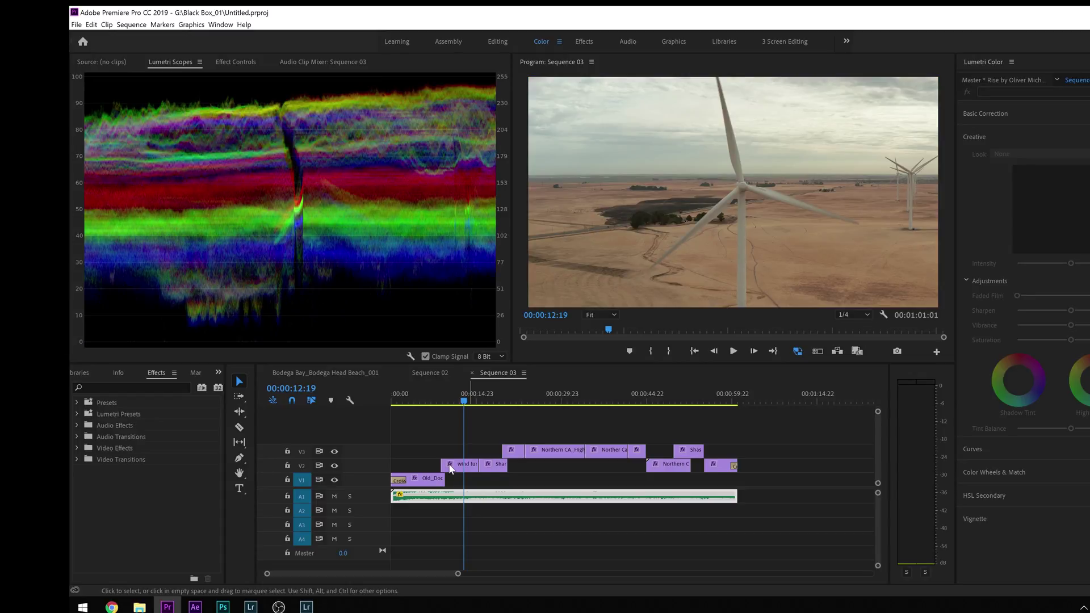
click(461, 467)
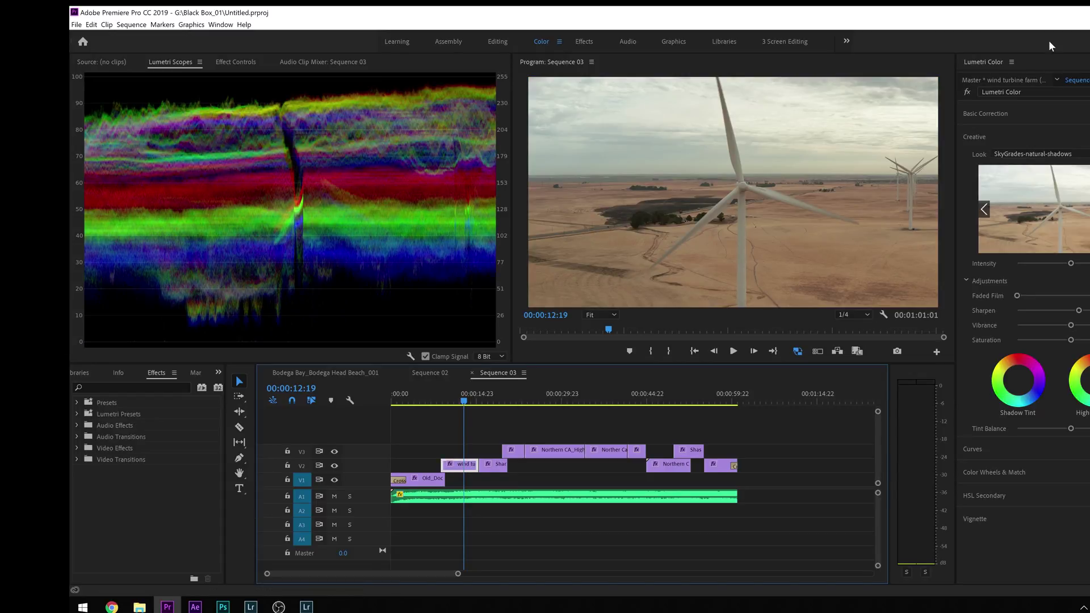
click(1028, 156)
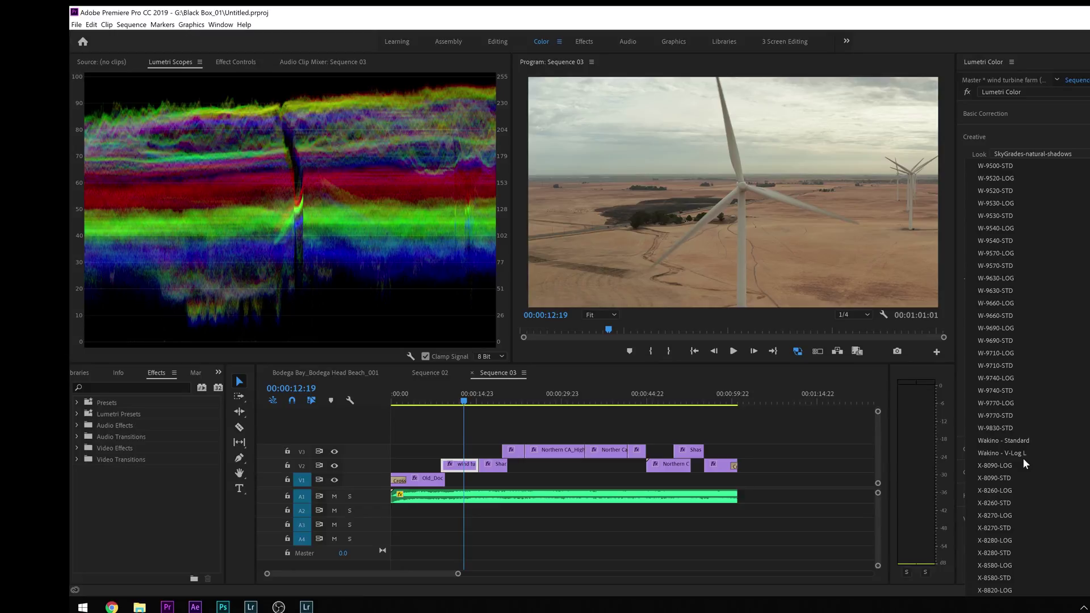
scroll(1023, 459, down, 3)
scroll(1023, 457, up, 5)
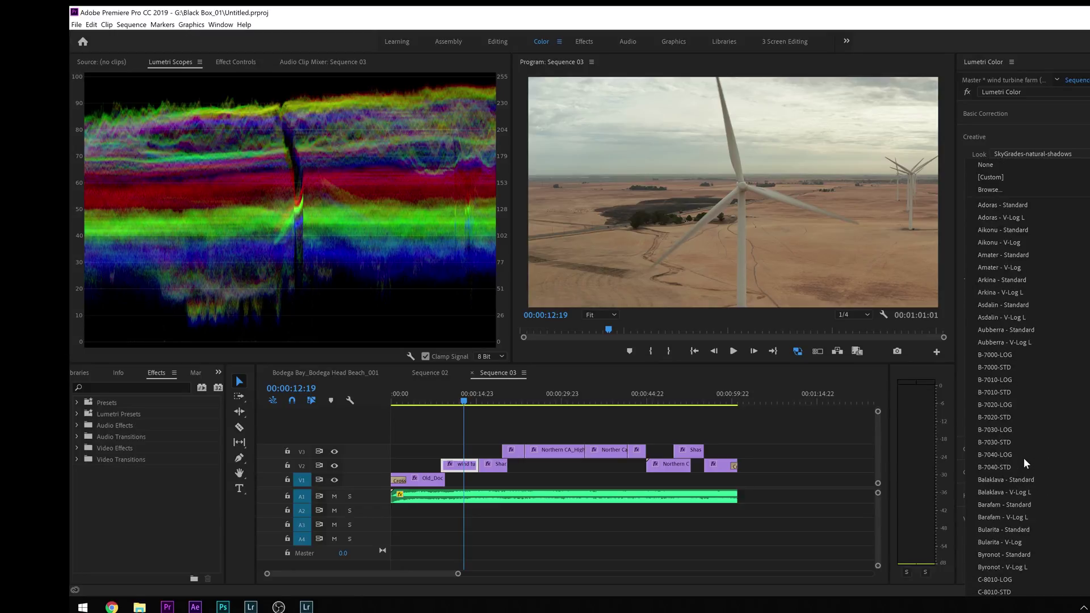
click(743, 513)
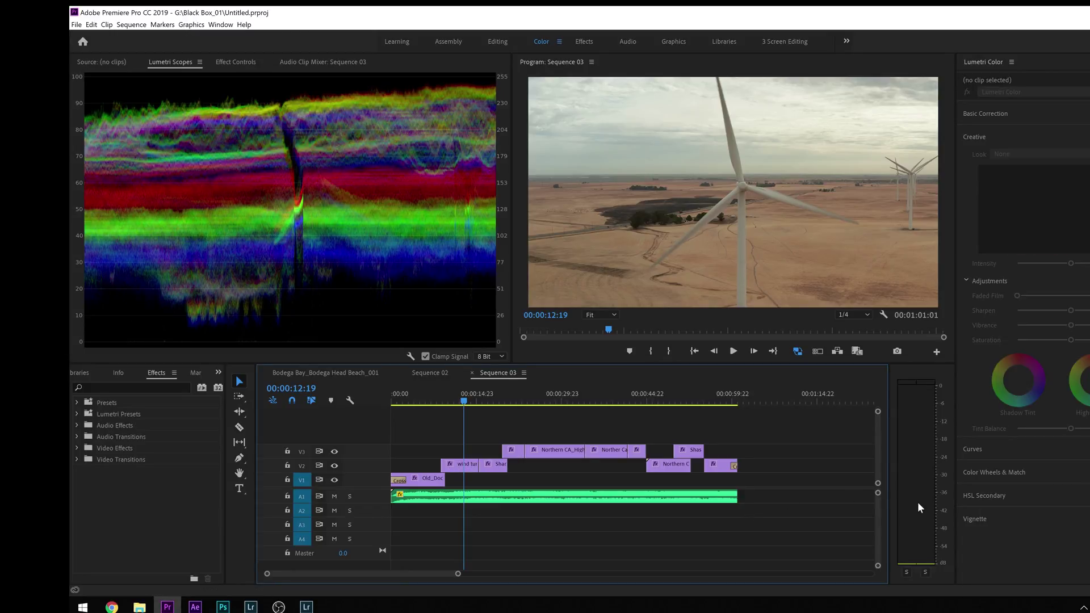